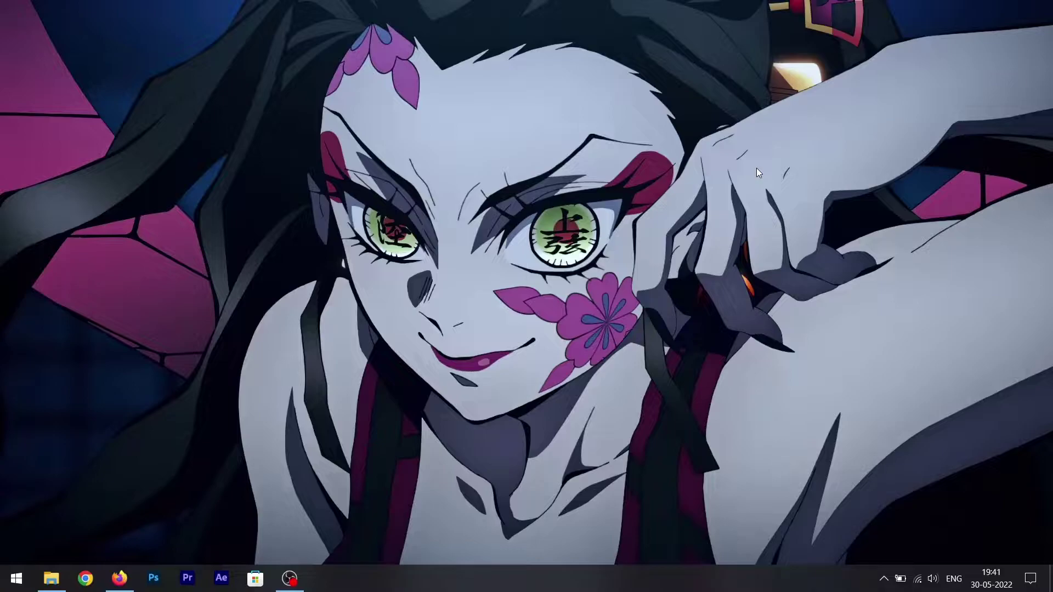
# - Download the BlueStacks 5 installer (BlueStacksInstaller_5.7.121.10.exe) in Firefox and run it
pyautogui.click(120, 578)
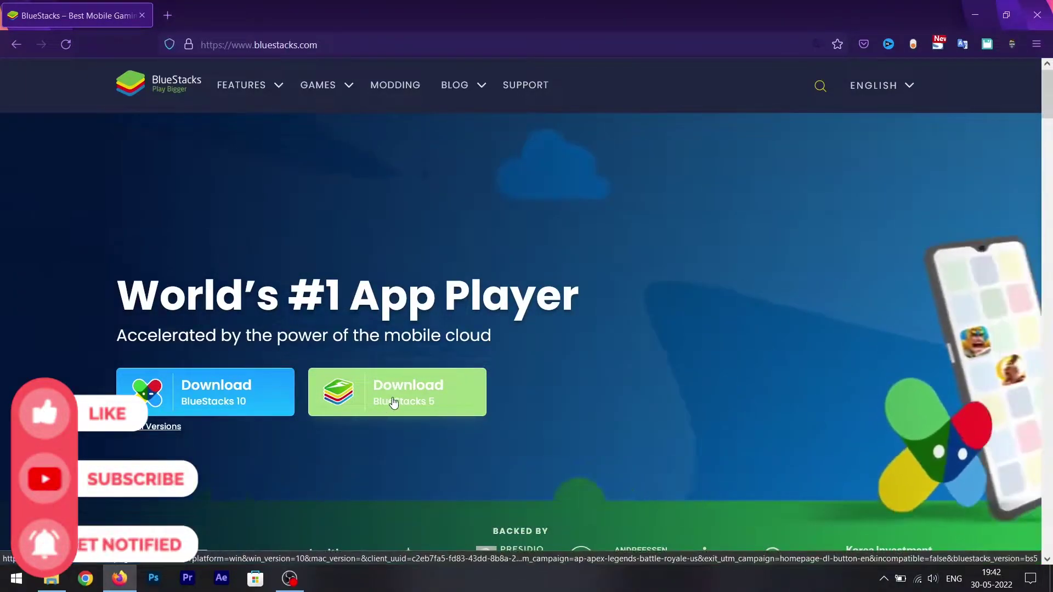
pyautogui.click(387, 402)
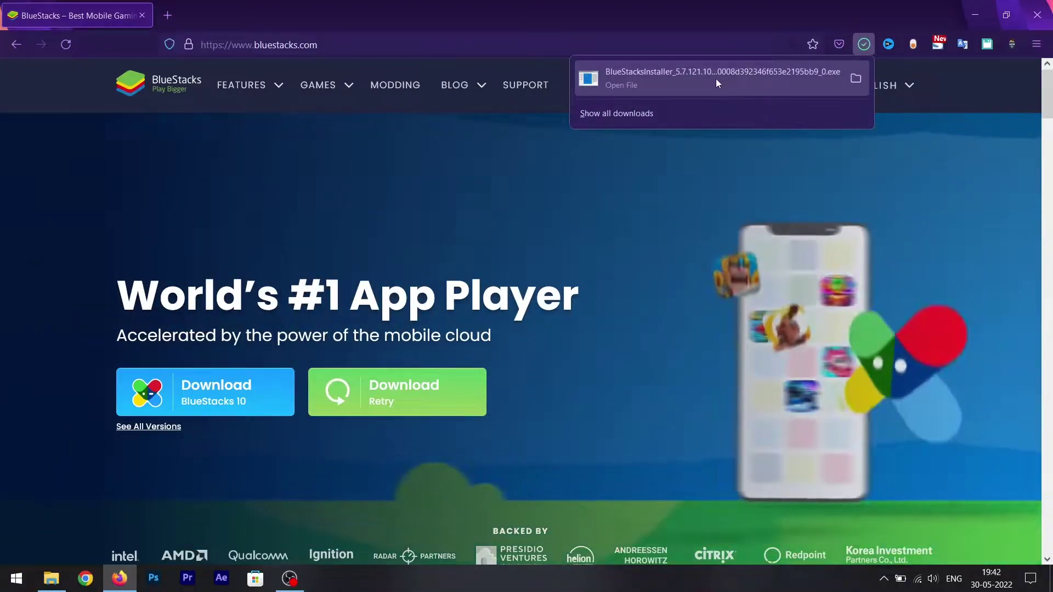
pyautogui.click(716, 78)
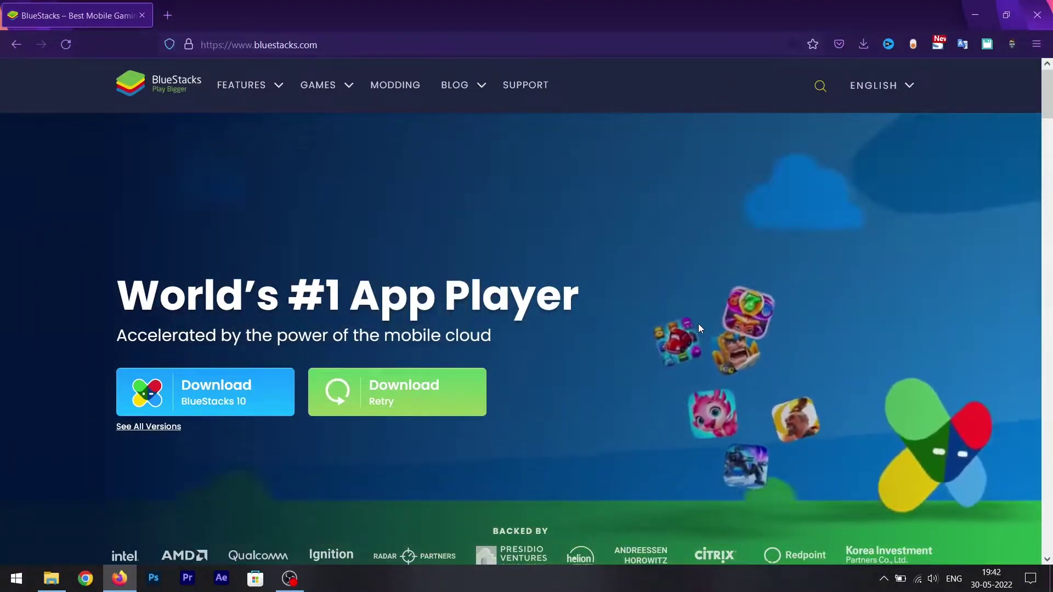
# - Minimize Firefox and run Install now so BlueStacks App Player installs and launches
pyautogui.click(974, 15)
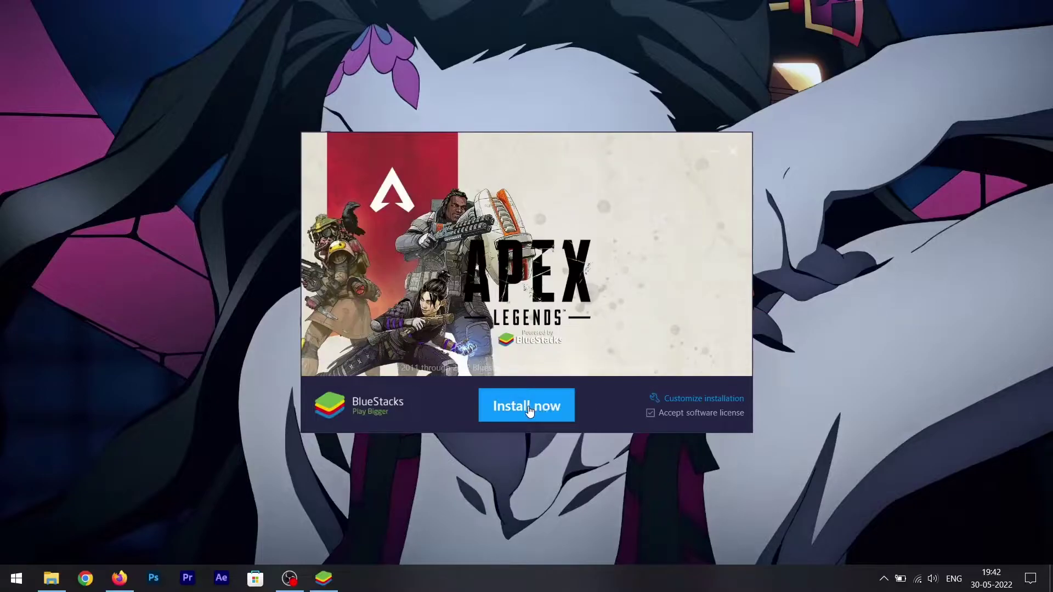
pyautogui.click(537, 407)
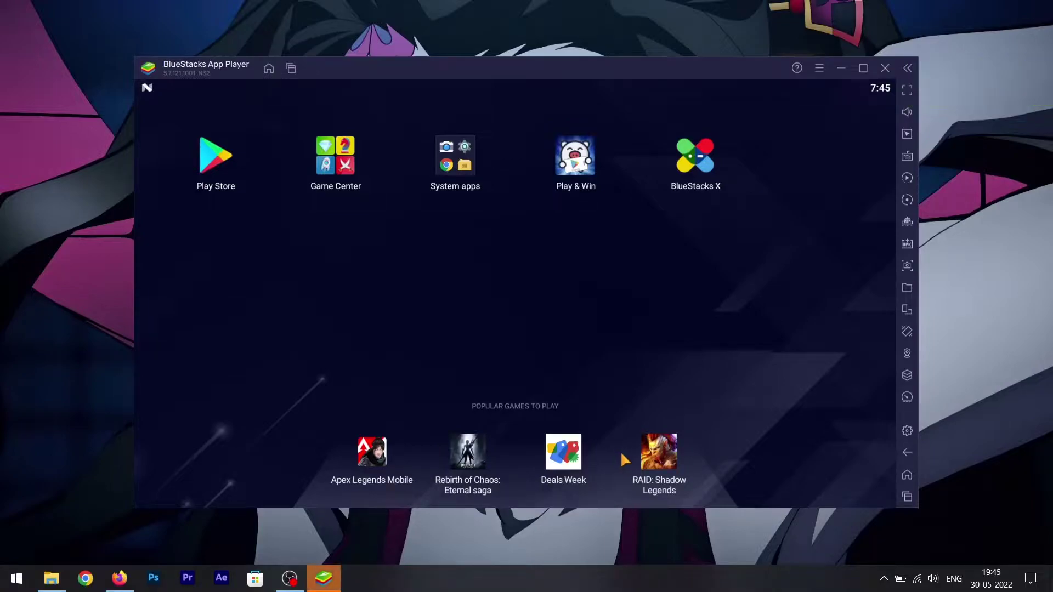
# - Maximise the BlueStacks window and open Google Play to its sign-in screen
pyautogui.moveTo(660, 70)
pyautogui.mouseDown()
pyautogui.moveTo(649, 97)
pyautogui.moveTo(666, 64)
pyautogui.moveTo(653, 63)
pyautogui.moveTo(655, 11)
pyautogui.mouseUp()
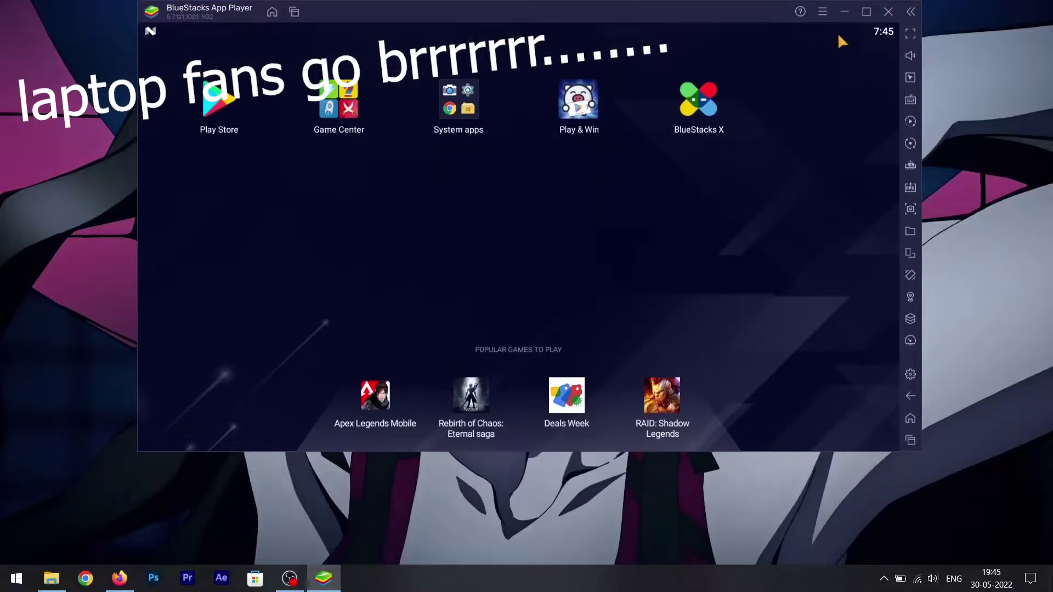
pyautogui.click(866, 11)
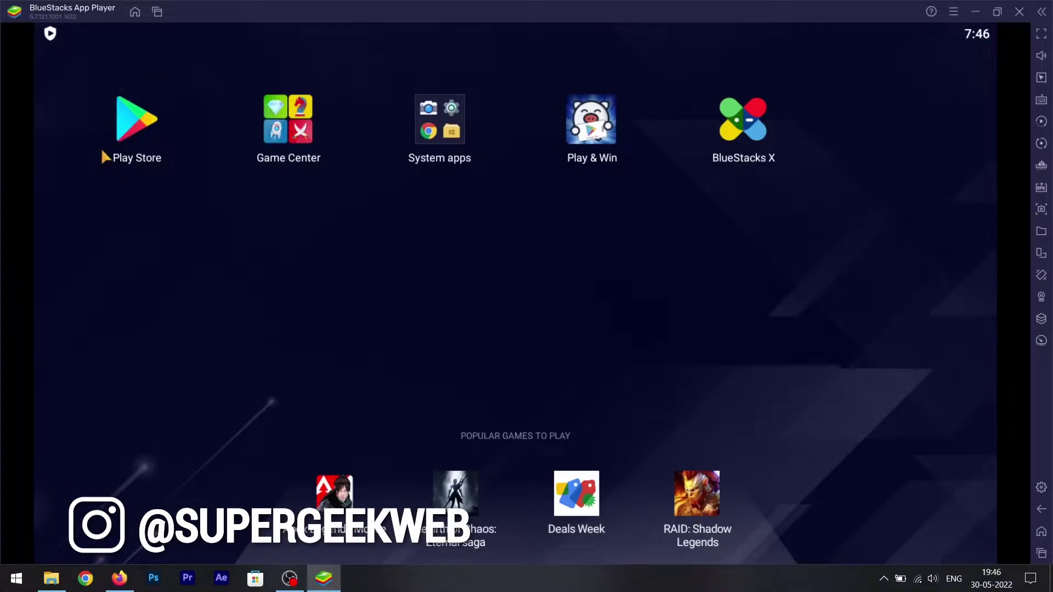
pyautogui.click(144, 126)
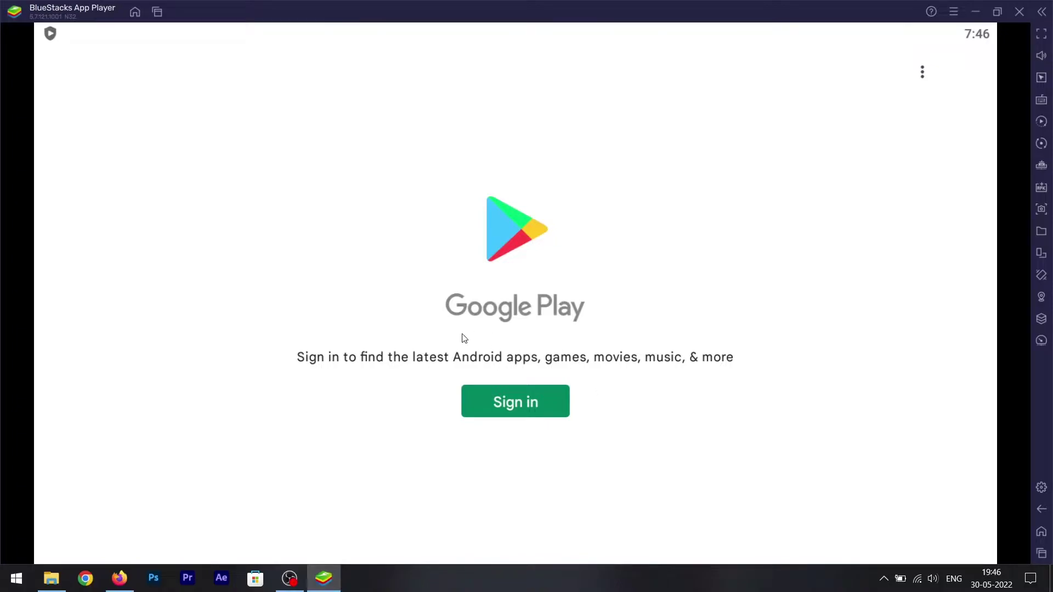
# - Sign in to Google Play with a Google account
pyautogui.click(541, 402)
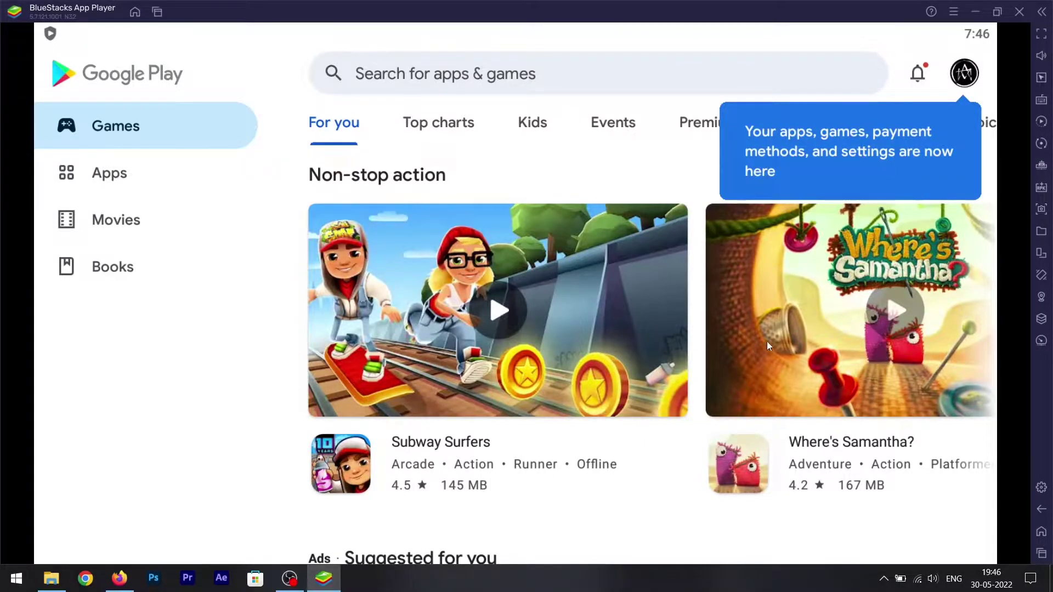
pyautogui.scroll(-4, 562, 455)
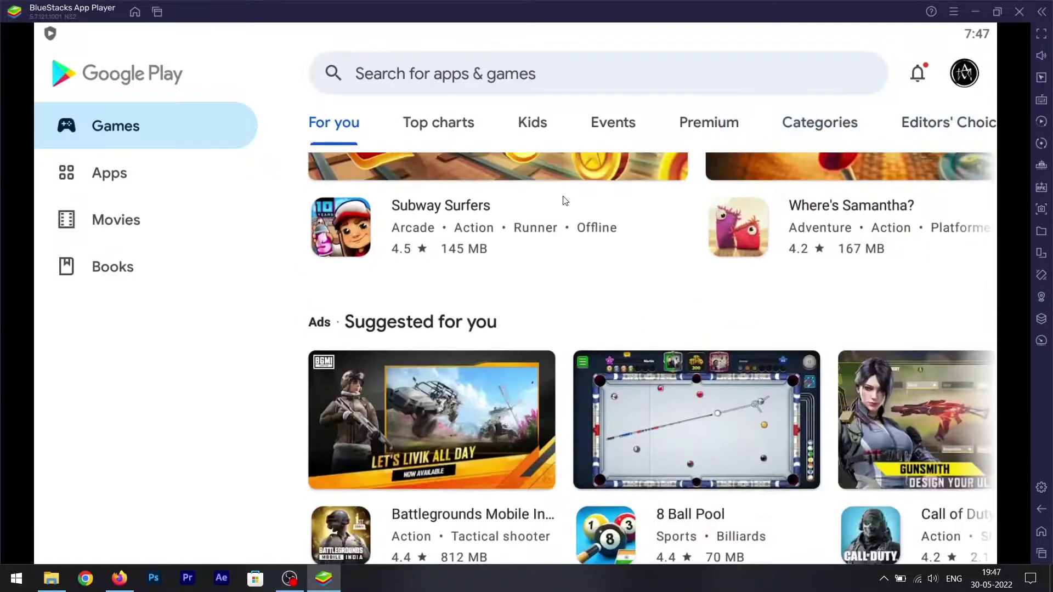
pyautogui.scroll(-5, 581, 431)
pyautogui.scroll(-10, 605, 498)
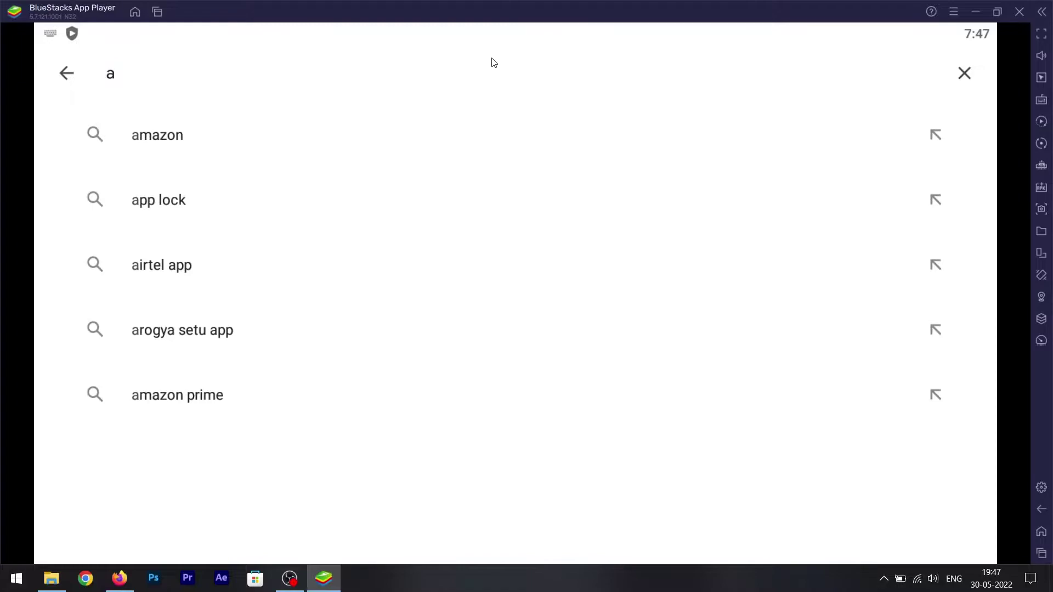
# - Search 'apex legends', install Apex Legends Mobile (2.51 GB) and view its details page
pyautogui.write('pex legends')
pyautogui.press('Return')
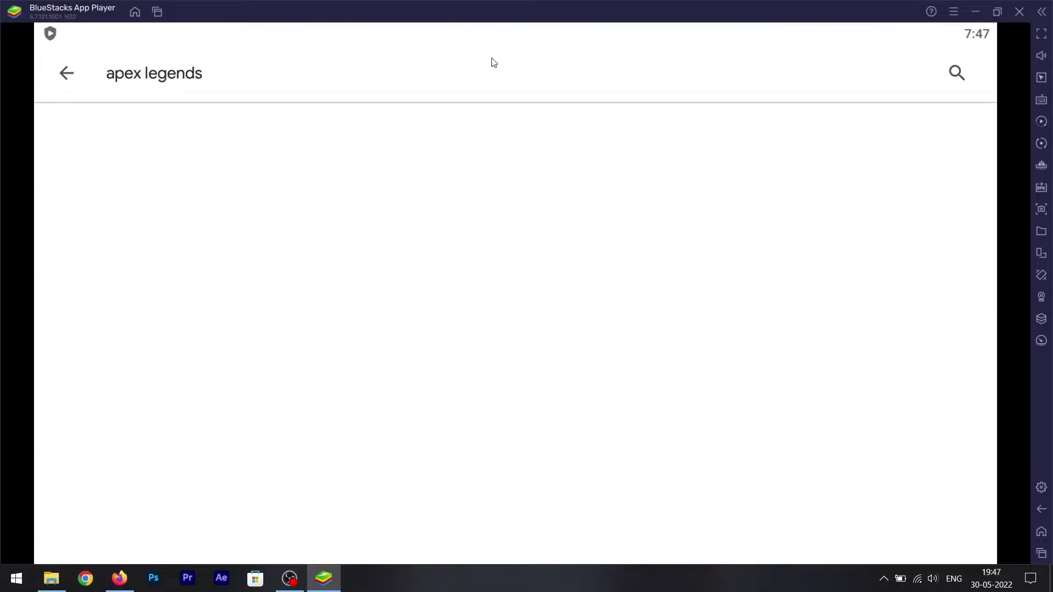
pyautogui.click(891, 167)
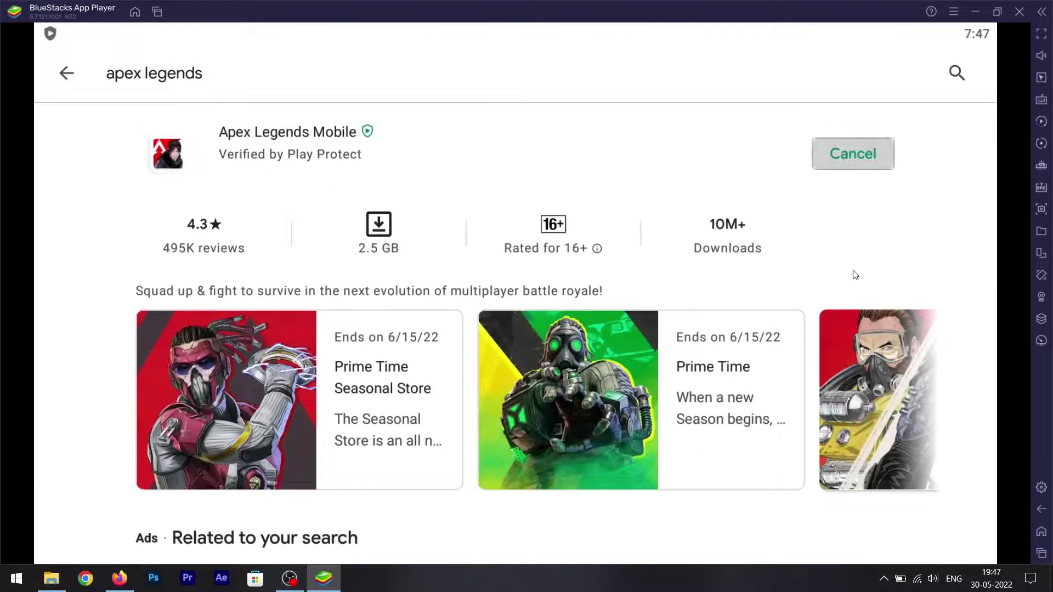
pyautogui.click(614, 135)
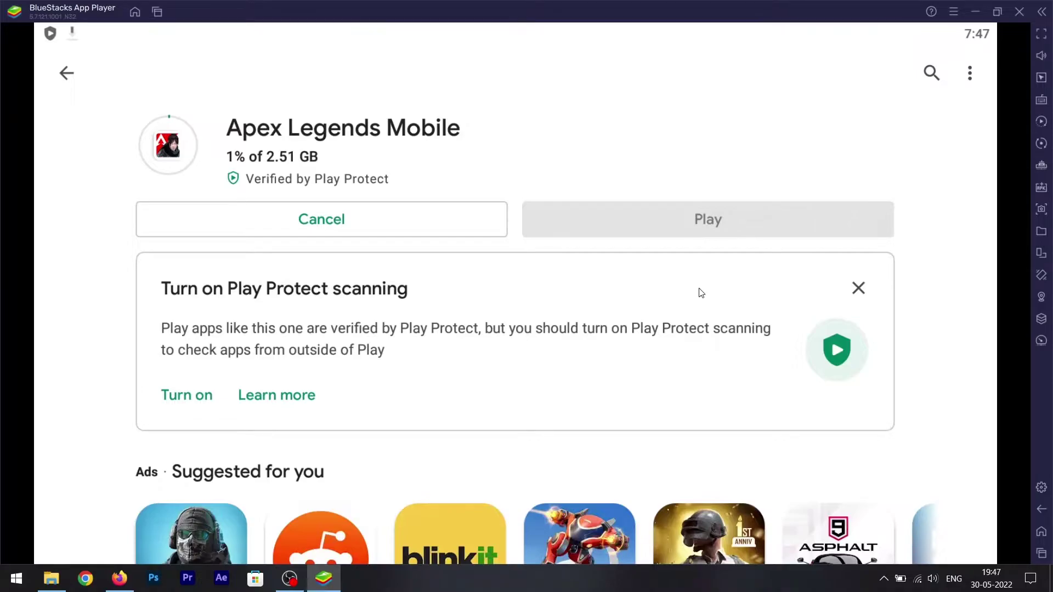
# - Dismiss the Play Protect card and launch Apex Legends Mobile once installed
pyautogui.click(858, 288)
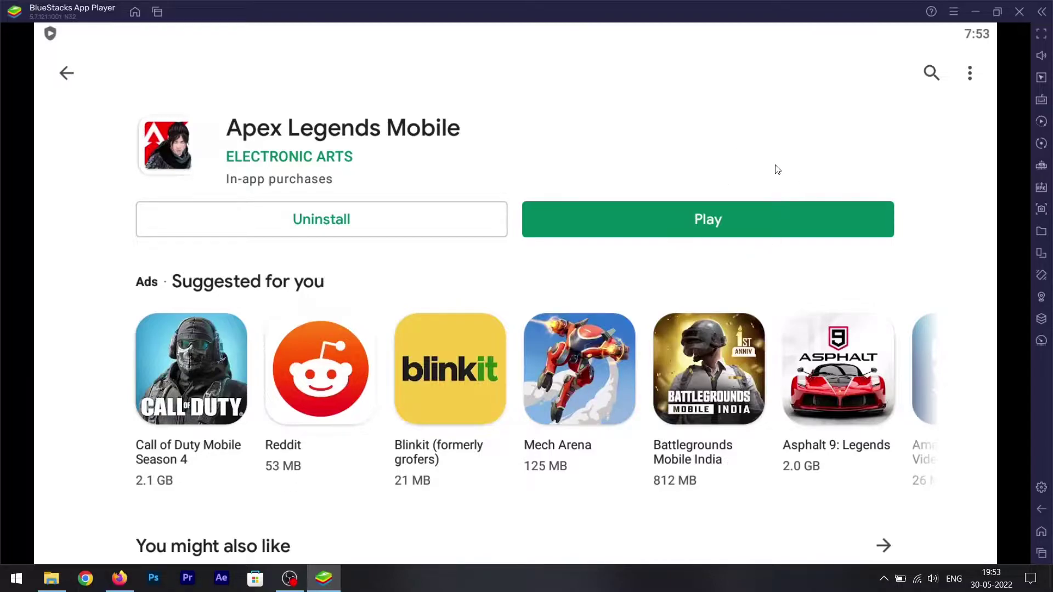
pyautogui.click(708, 209)
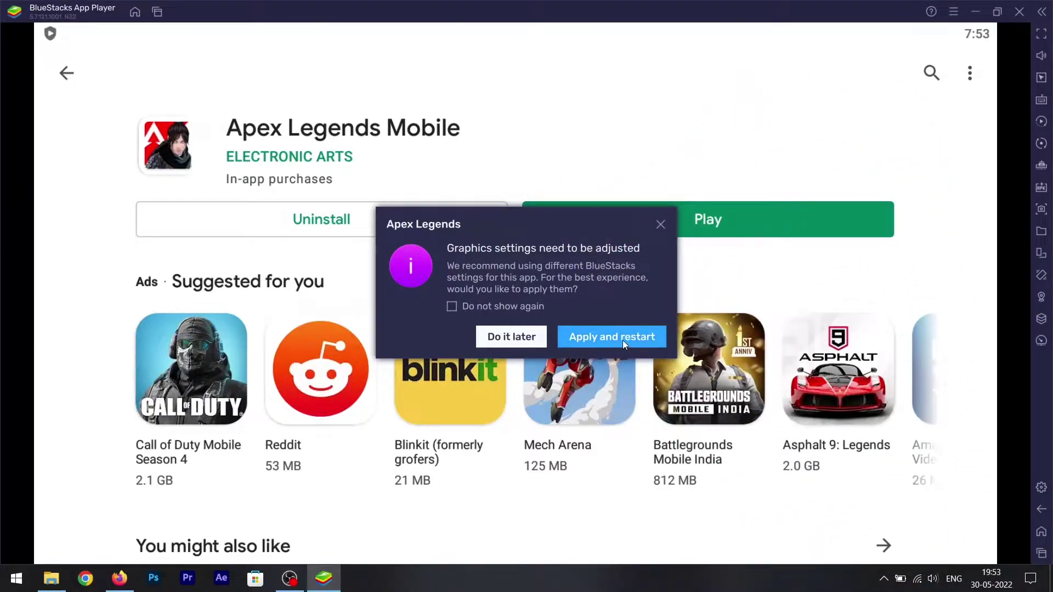
# - Apply the recommended graphics settings with a restart, then maximise the restarted BlueStacks window
pyautogui.click(622, 340)
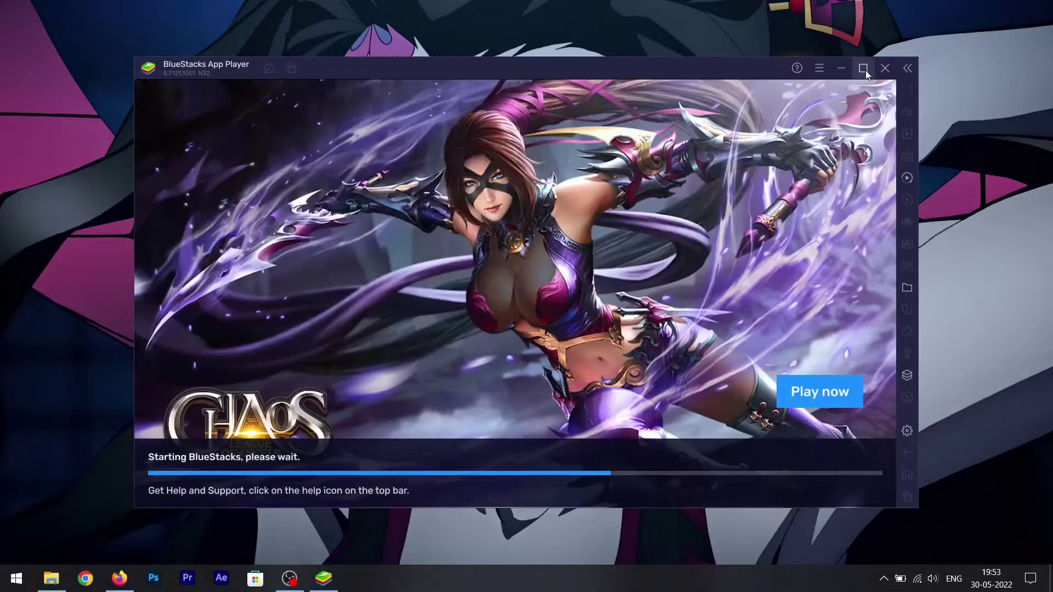
pyautogui.click(864, 69)
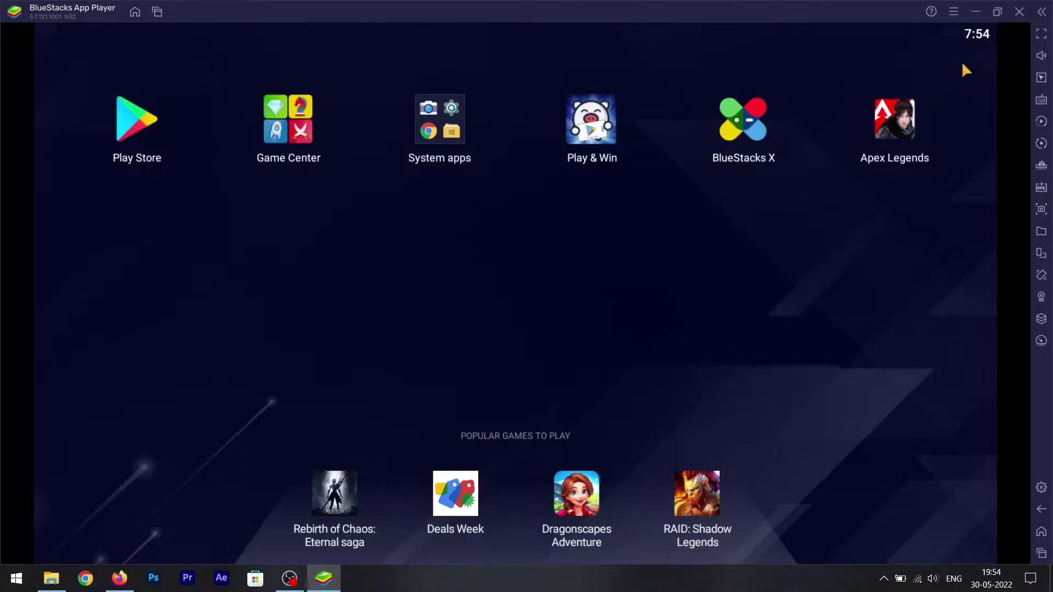
# - Toggle BlueStacks to fullscreen (F11) so Apex Legends can start full screen
pyautogui.click(1042, 35)
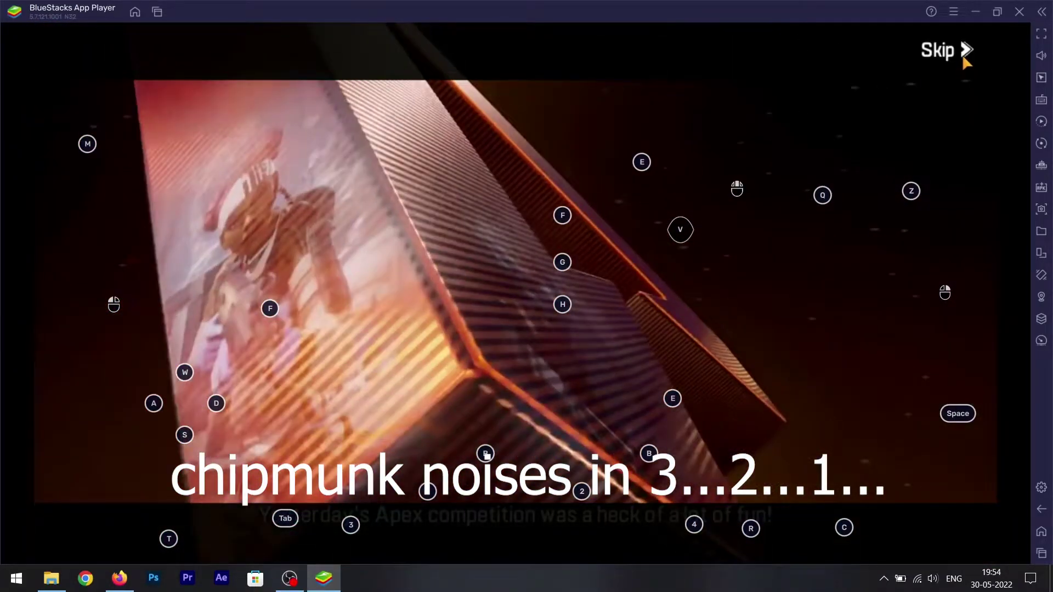
# - Skip the intro, close the welcome popup and volume controls, and dismiss the Rising Rank promo
pyautogui.click(957, 56)
pyautogui.click(957, 61)
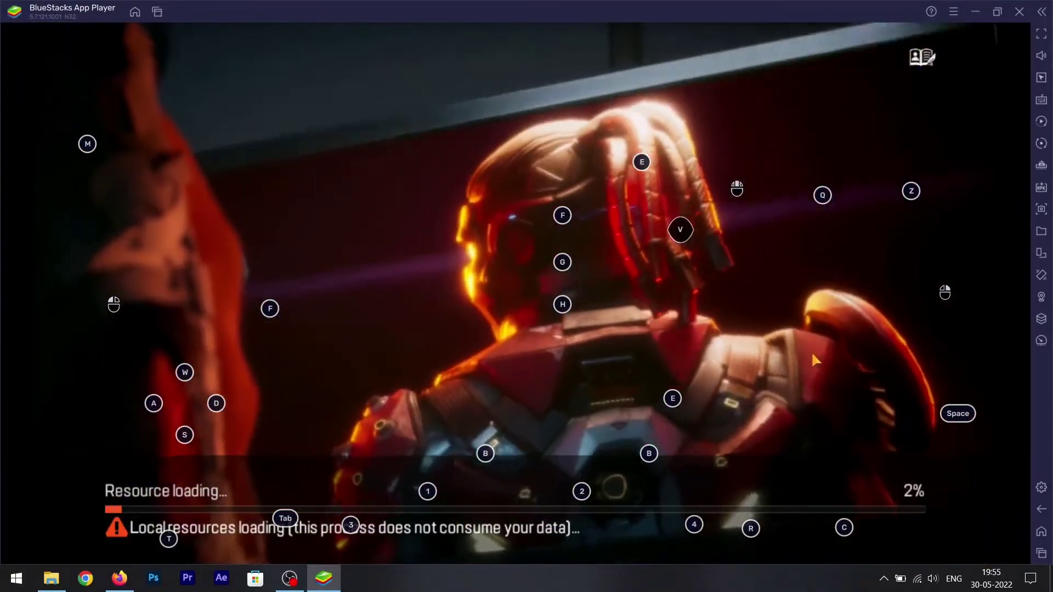
pyautogui.click(932, 578)
pyautogui.click(400, 319)
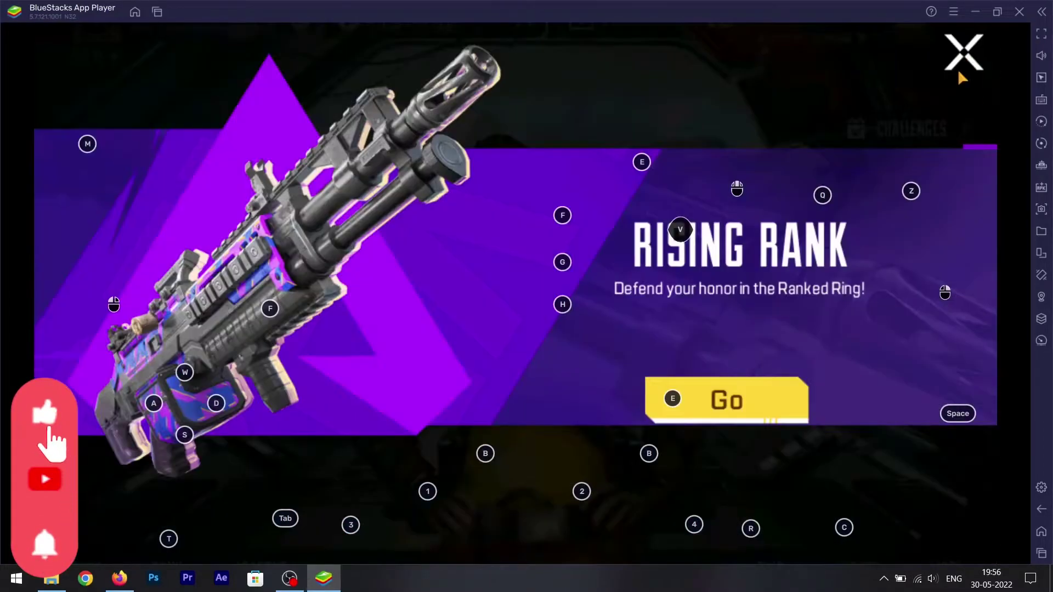
pyautogui.click(960, 48)
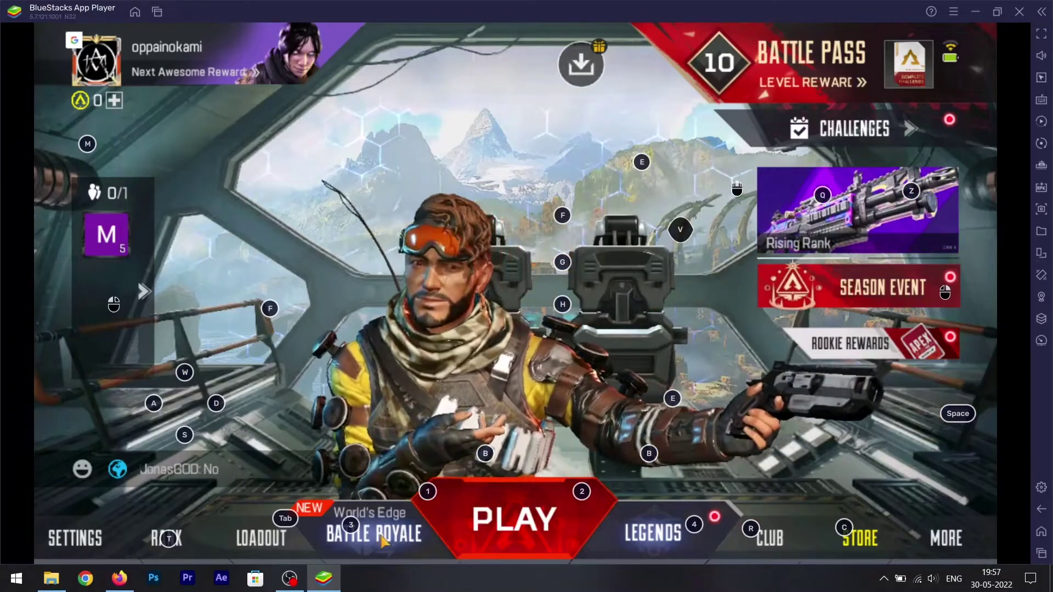
# - Choose Free Practice's Firing Range as the game mode, confirm, and start the session
pyautogui.click(415, 543)
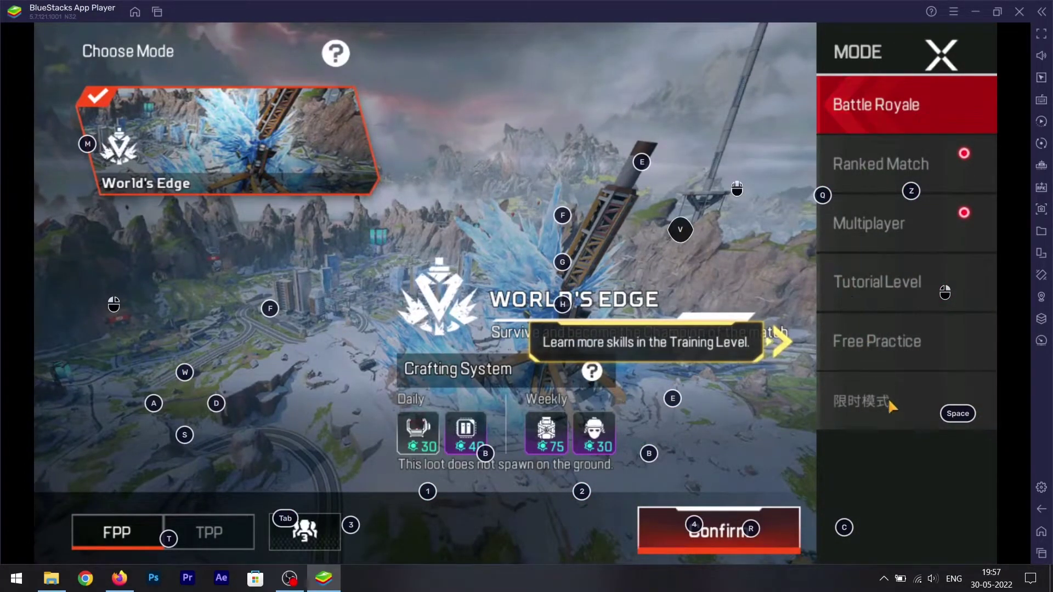
pyautogui.click(898, 343)
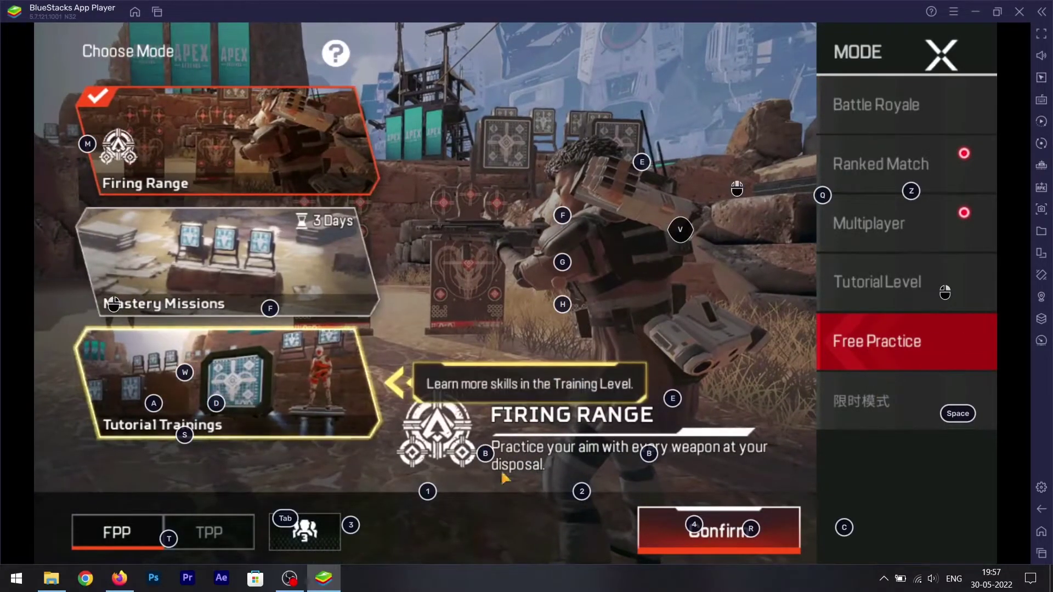
pyautogui.click(260, 260)
pyautogui.press('m')
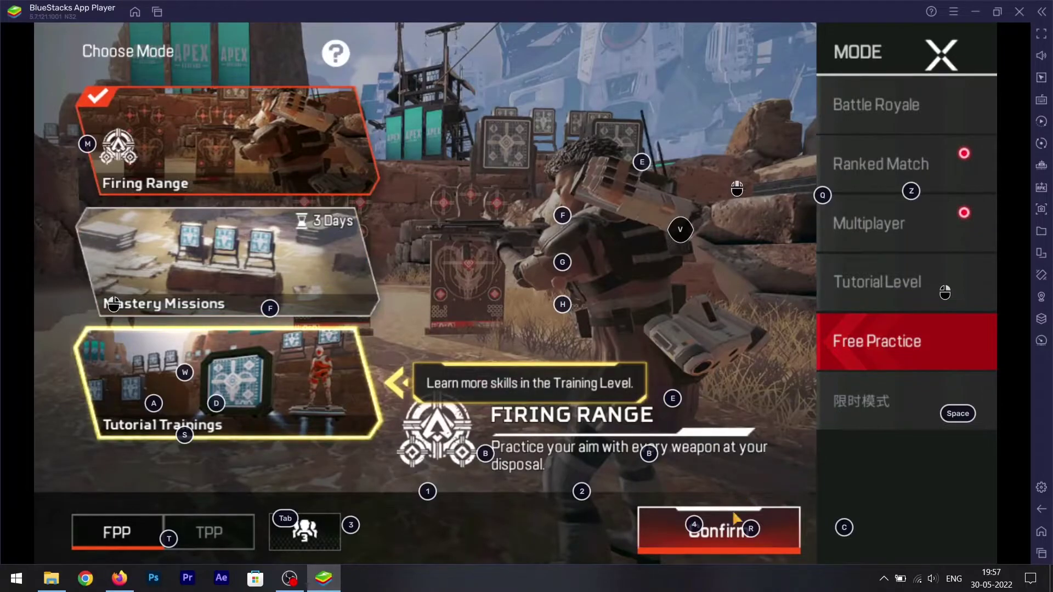
pyautogui.click(735, 518)
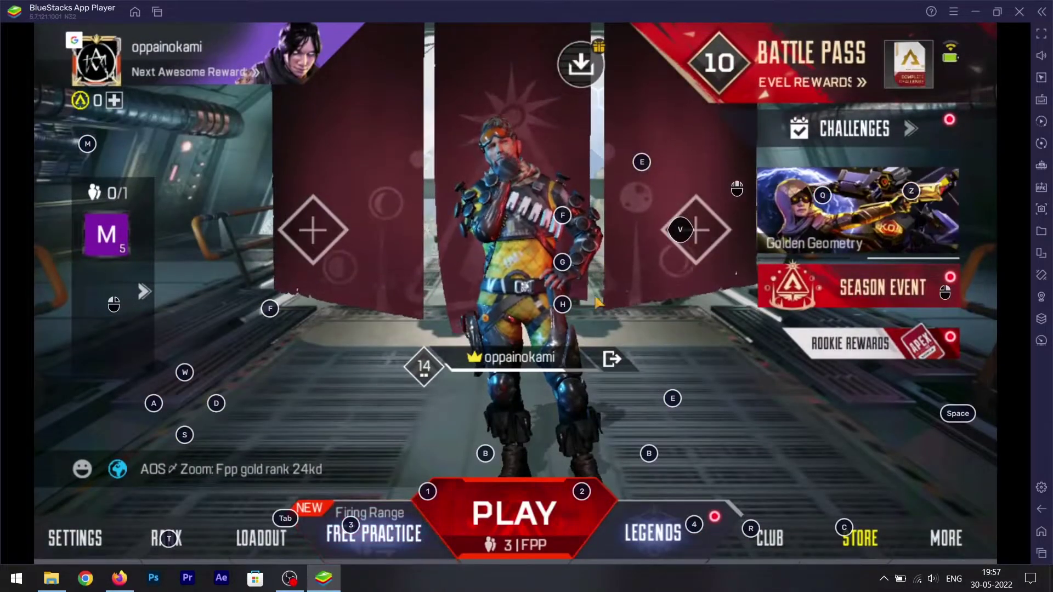
pyautogui.press('1')
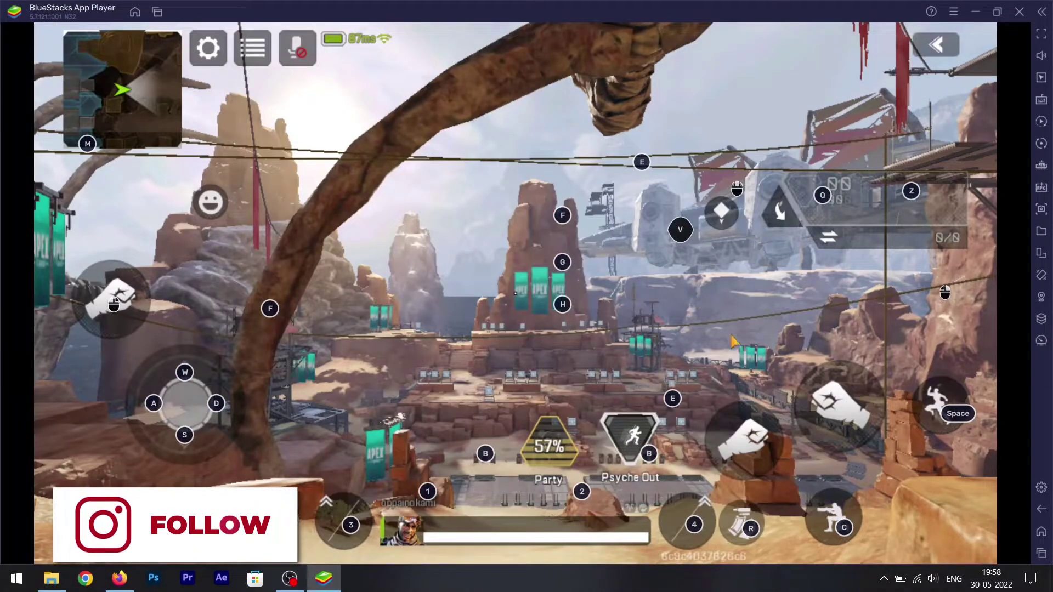
# - Walk forward toward the APEX banners and arena, turning left, then go fullscreen
pyautogui.press('w')
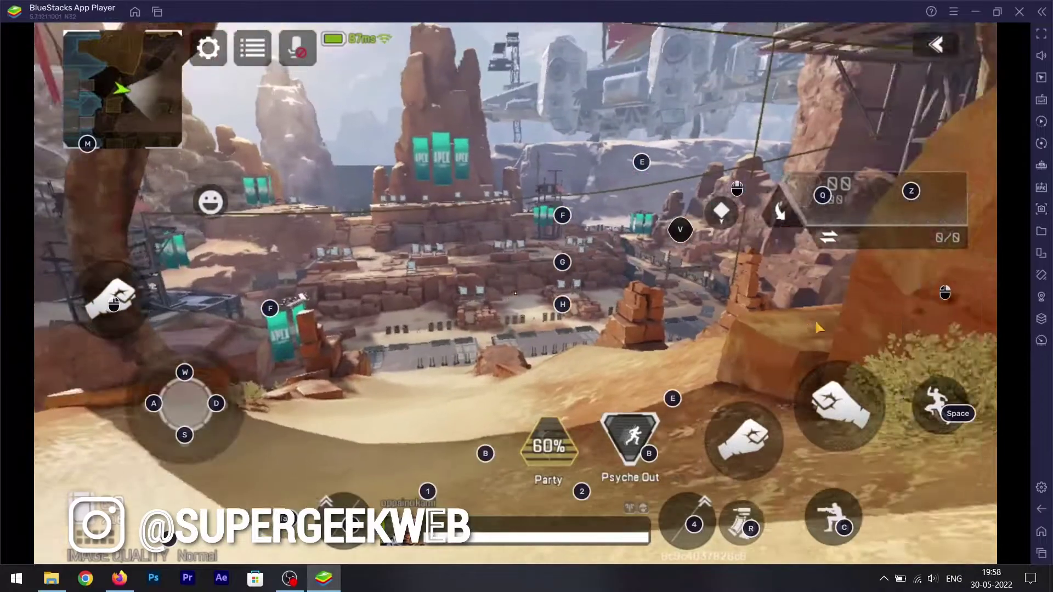
pyautogui.moveTo(817, 327); pyautogui.dragTo(570, 313)
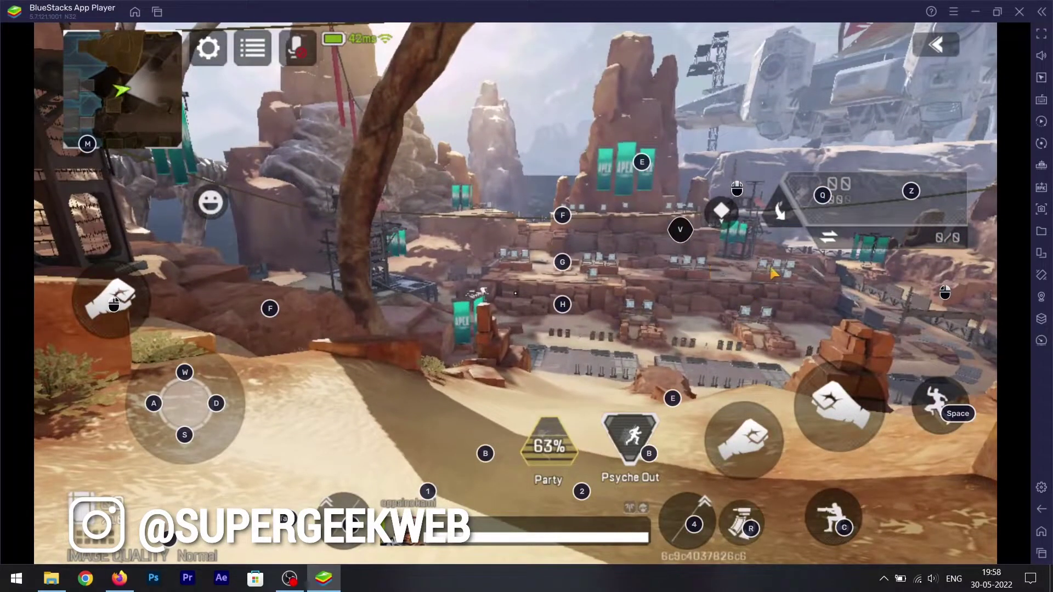
pyautogui.press('w')
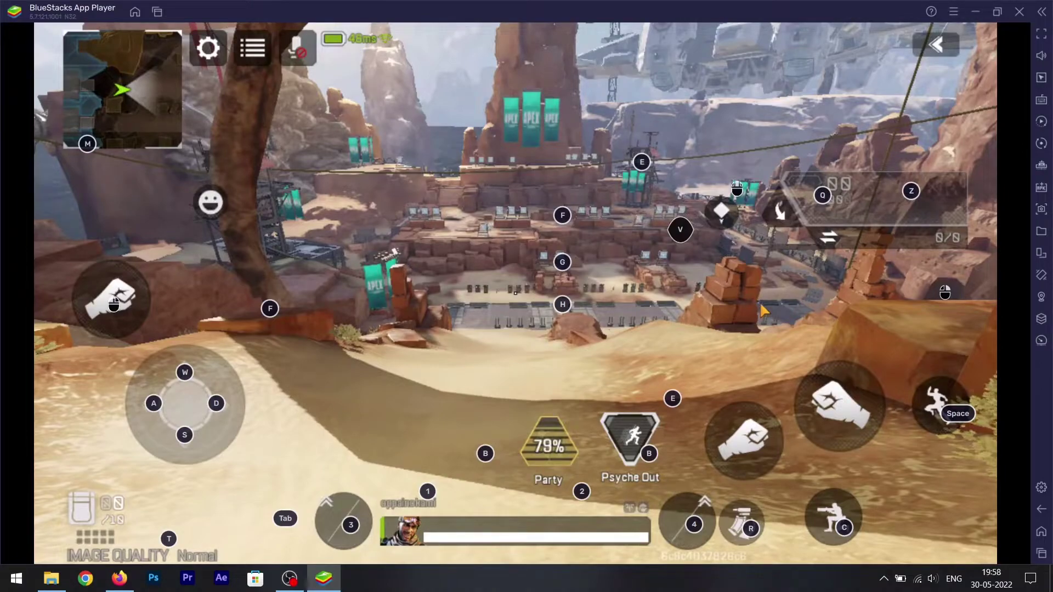
pyautogui.click(1040, 37)
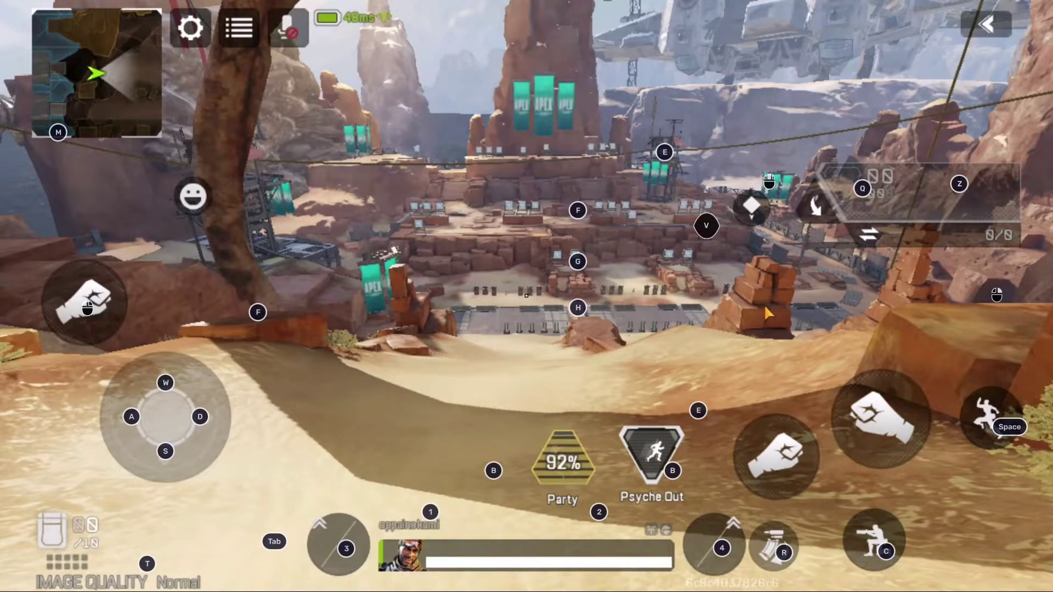
# - Enable mouse aiming with F1, then walk, sprint and slide downhill into the Firing Range arena
pyautogui.press('F1')
pyautogui.press('w')
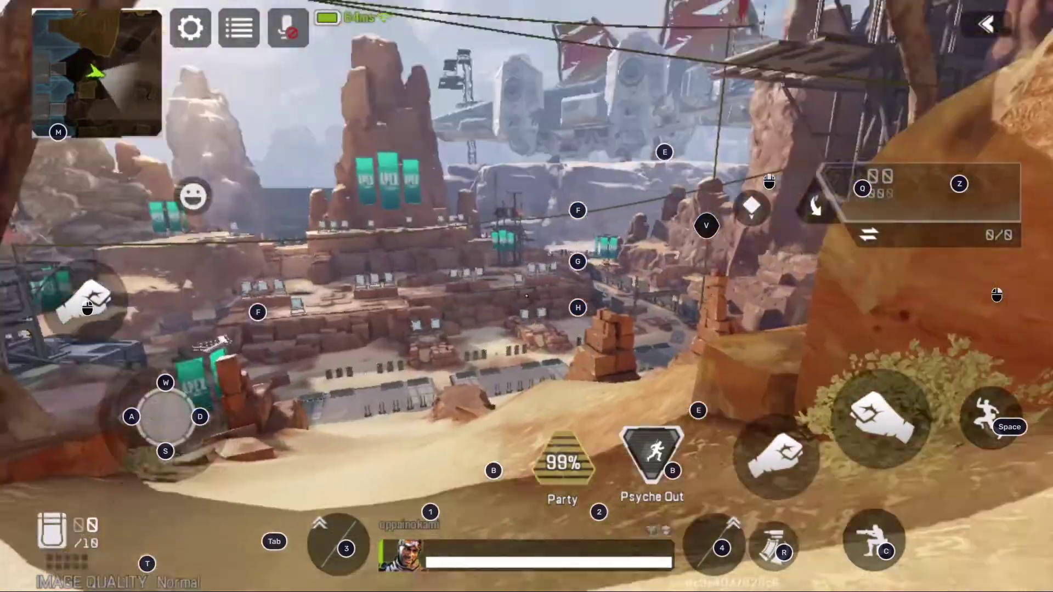
pyautogui.press('w')
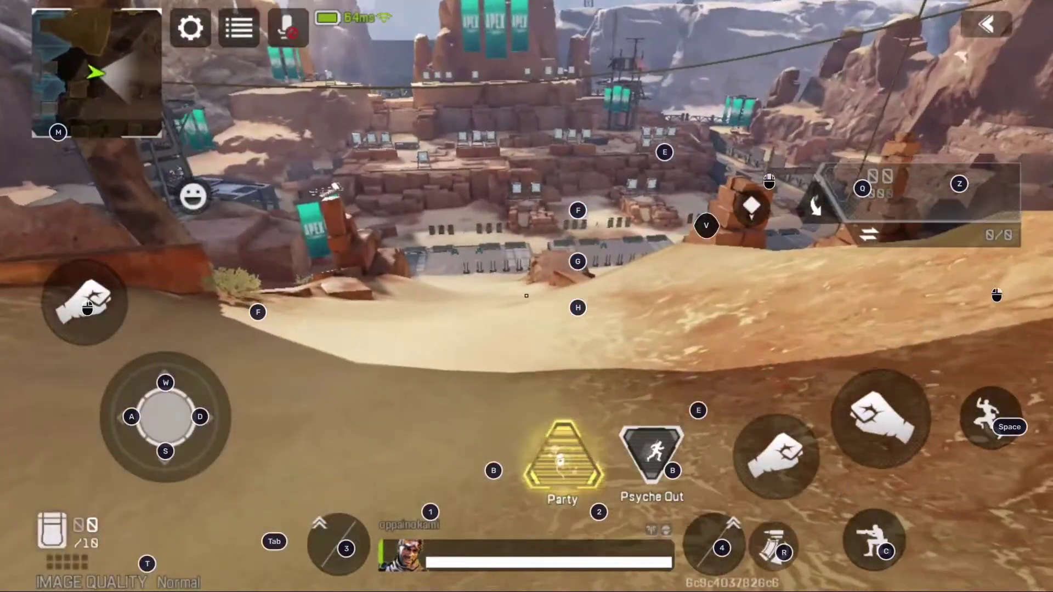
pyautogui.press('w')
pyautogui.press('w')
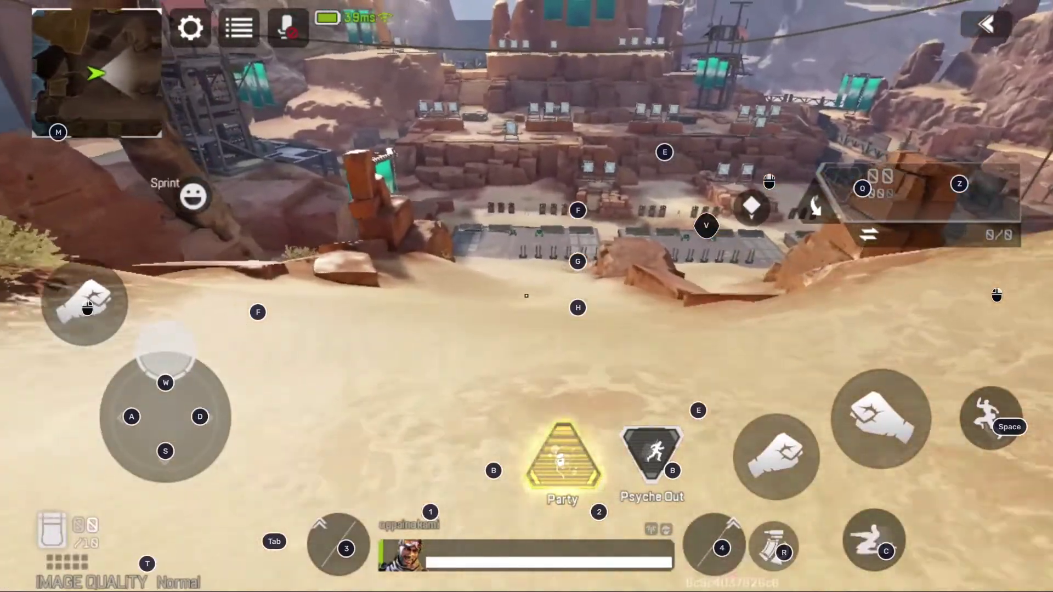
pyautogui.press('w')
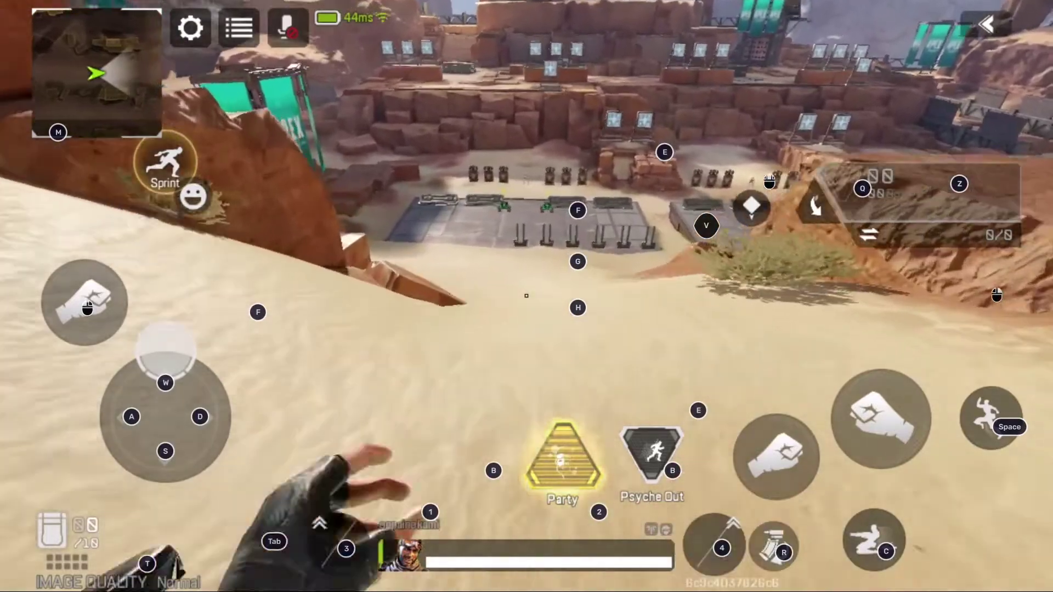
pyautogui.press('c')
pyautogui.press('w')
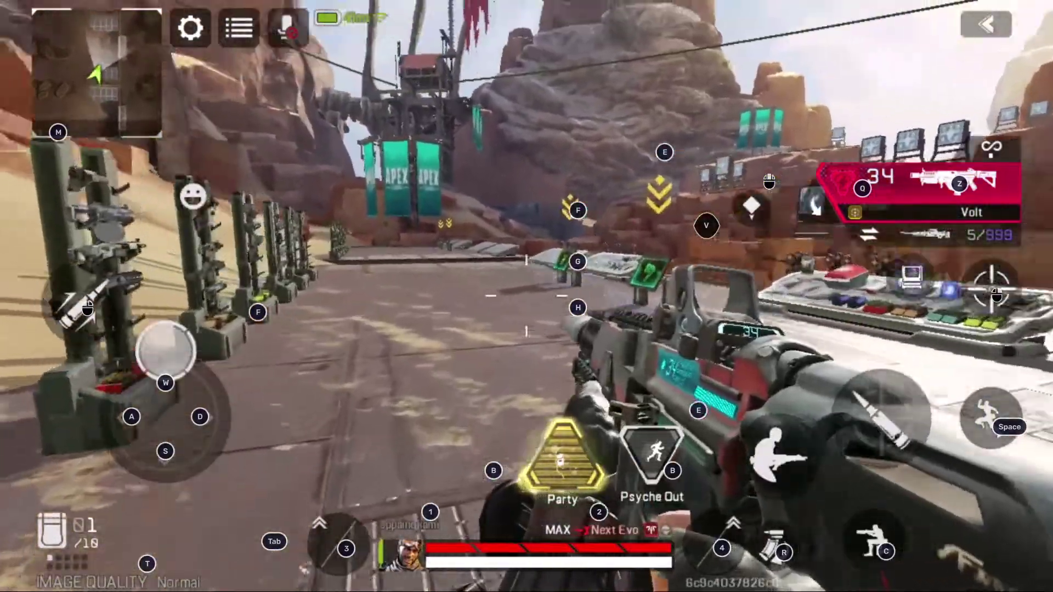
# - Strafe left along the racks, equip the Kraber, and scope in on the training dummy at 6x
pyautogui.press('a')
pyautogui.press('z')
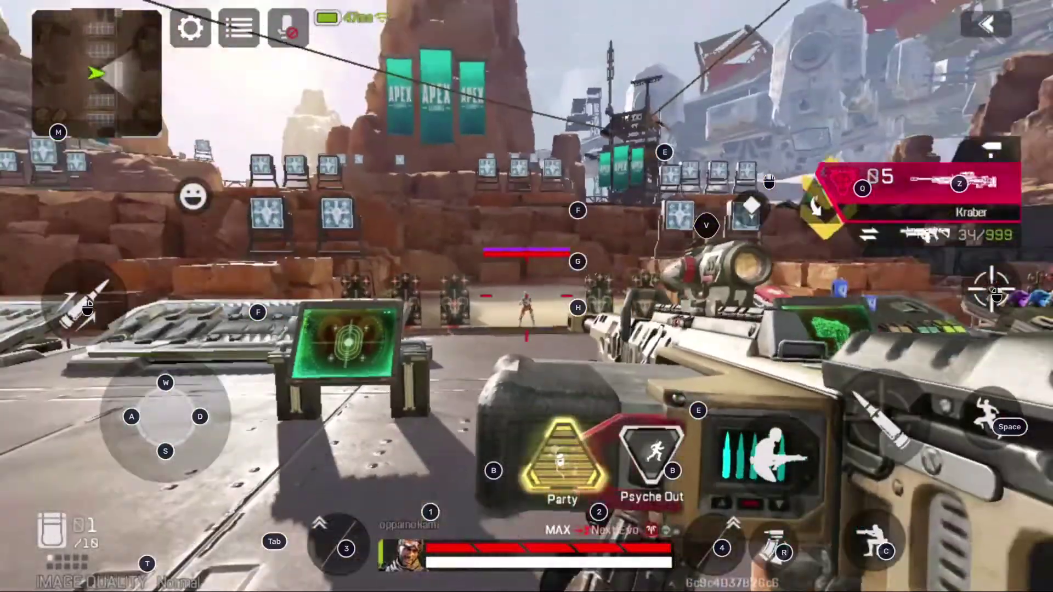
pyautogui.rightClick(526, 296)
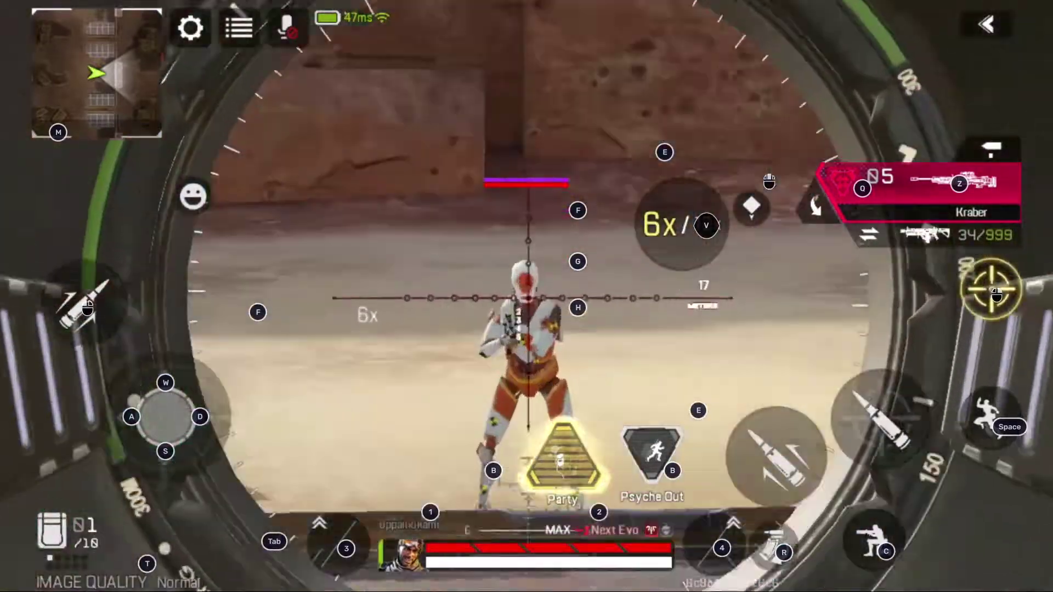